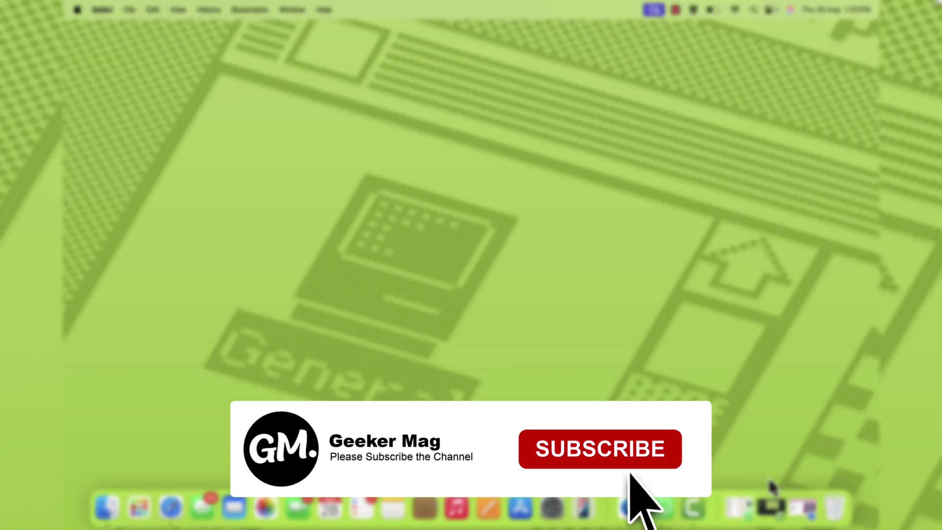
# Step: Bring back the parallels.com Safari window and go to the free trial signup page
pyautogui.click(800, 509)
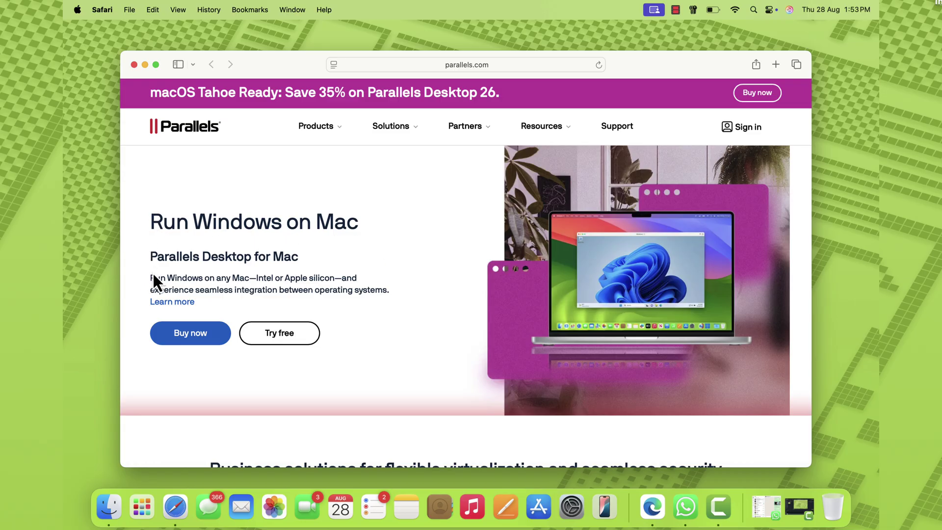
pyautogui.moveTo(153, 276); pyautogui.dragTo(384, 296)
pyautogui.click(408, 293)
pyautogui.click(292, 338)
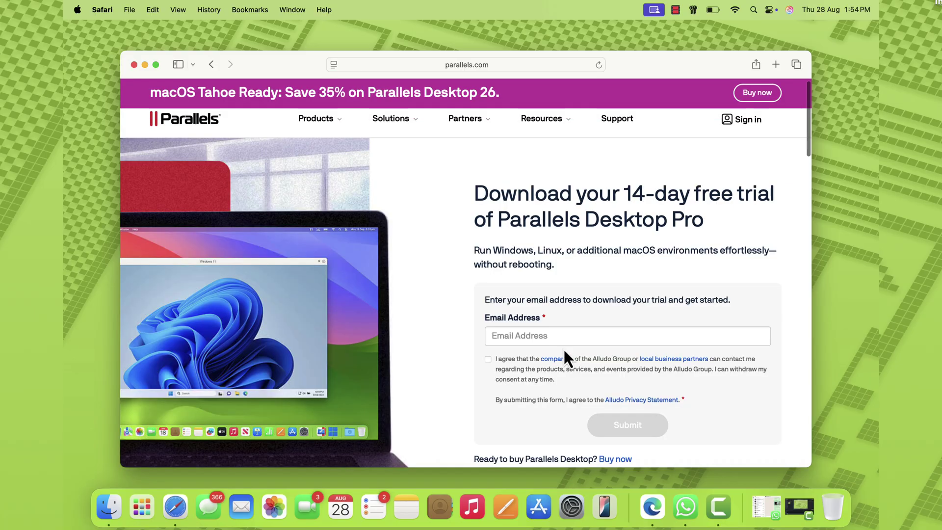
# Step: Fill in the signup e-mail address, tick the consent box and submit the trial form
pyautogui.click(556, 338)
pyautogui.press('cmd+v')
pyautogui.click(488, 360)
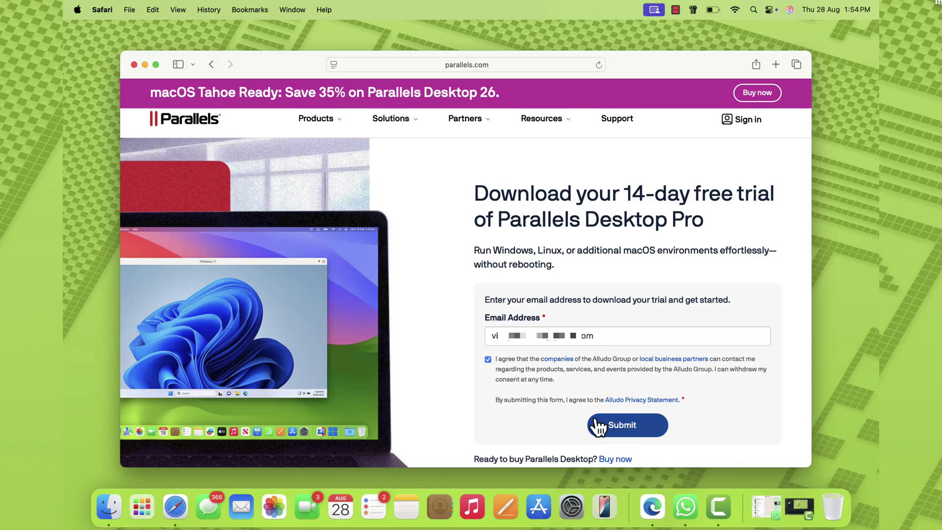
pyautogui.press('Return')
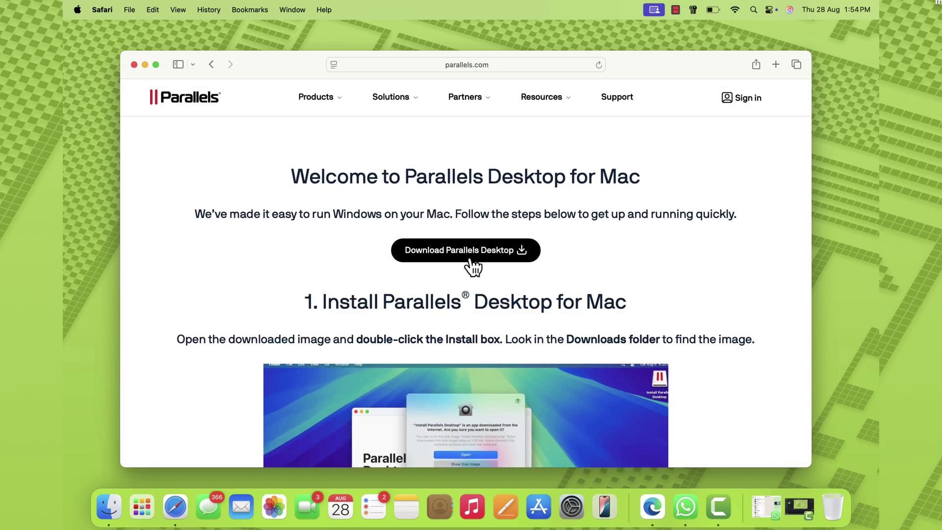
# Step: Download the Parallels Desktop installer, allowing downloads from the site, and show the Downloads list
pyautogui.click(478, 257)
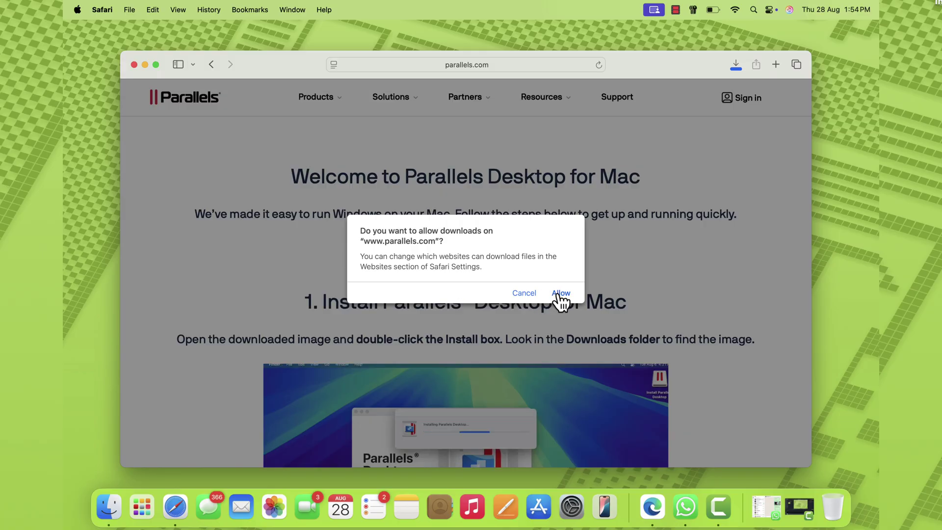
pyautogui.click(559, 293)
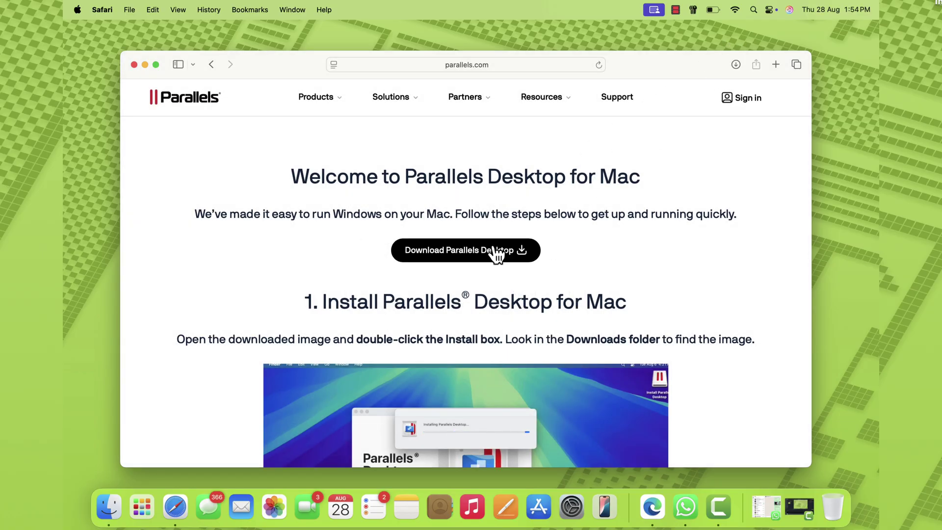
pyautogui.click(735, 65)
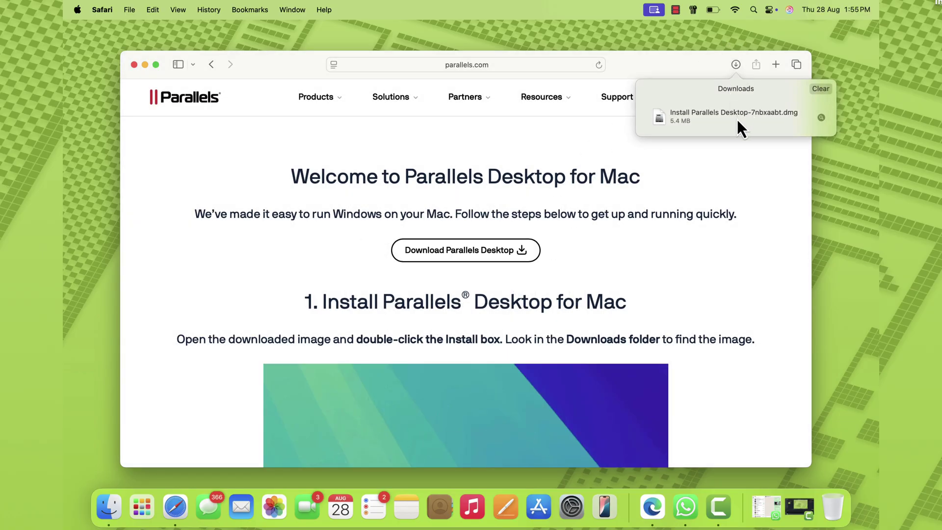
# Step: Open the Install Parallels Desktop .dmg, minimize Safari, and enlarge and reposition the disk window
pyautogui.doubleClick(697, 116)
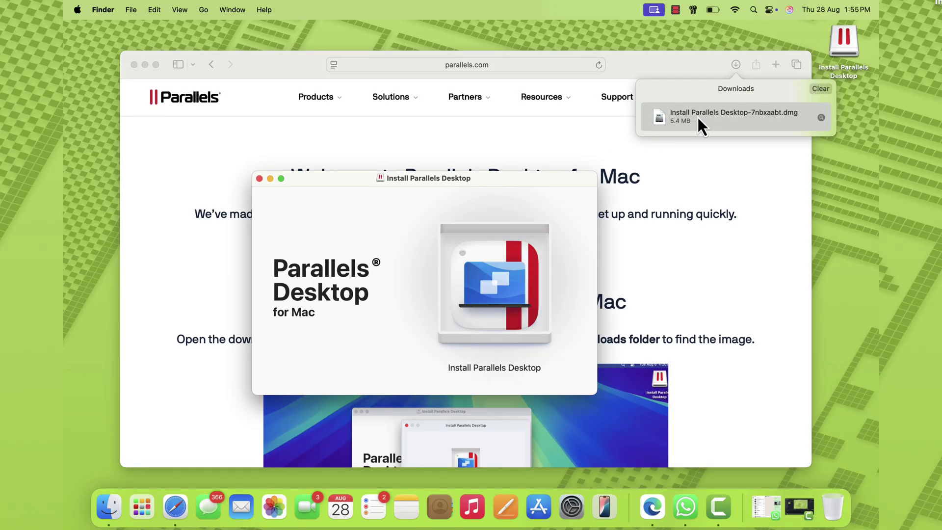
pyautogui.click(145, 65)
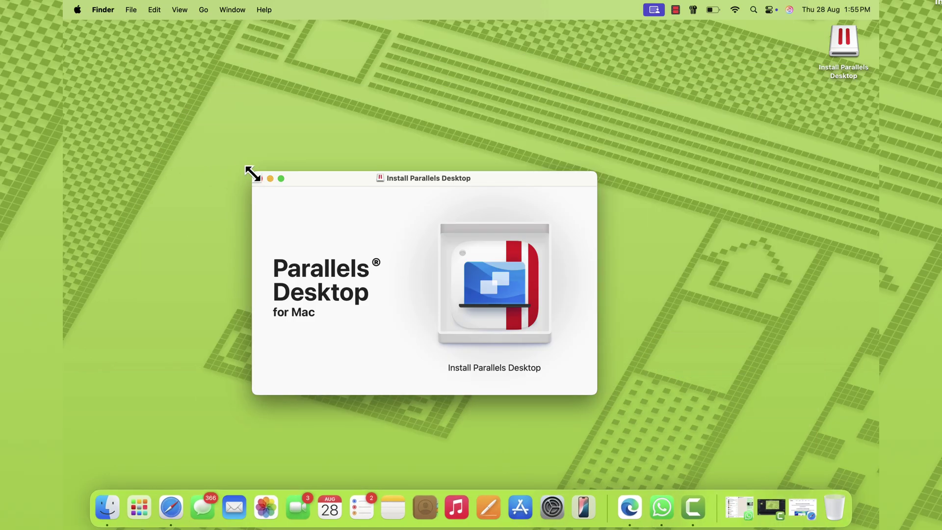
pyautogui.moveTo(251, 172); pyautogui.dragTo(139, 101)
pyautogui.moveTo(277, 104); pyautogui.dragTo(392, 113)
# Step: Launch Install Parallels Desktop, confirm opening it, and enable sharing of usage statistics
pyautogui.click(509, 219)
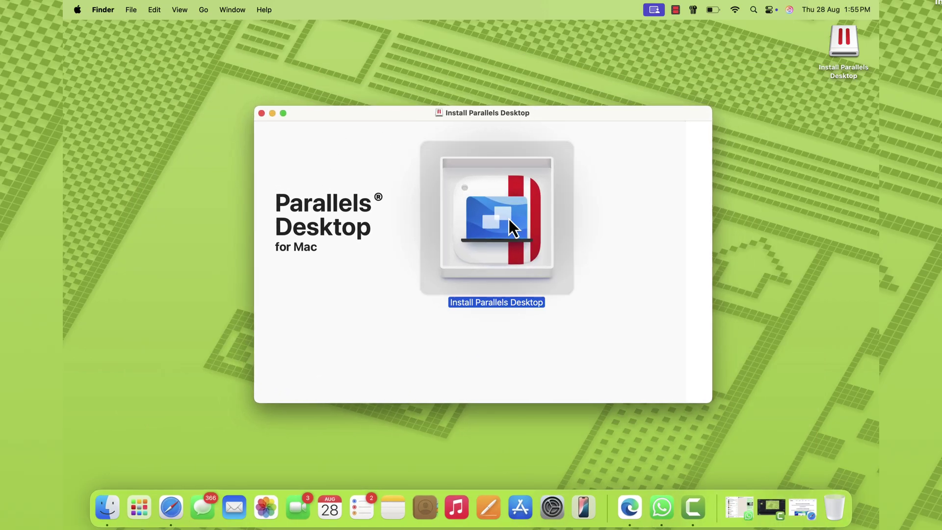
pyautogui.doubleClick(508, 219)
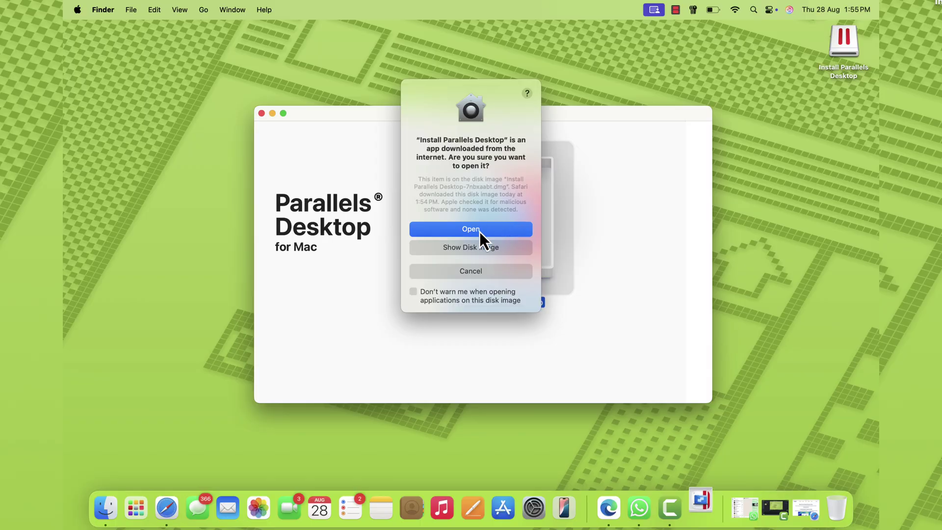
pyautogui.click(485, 234)
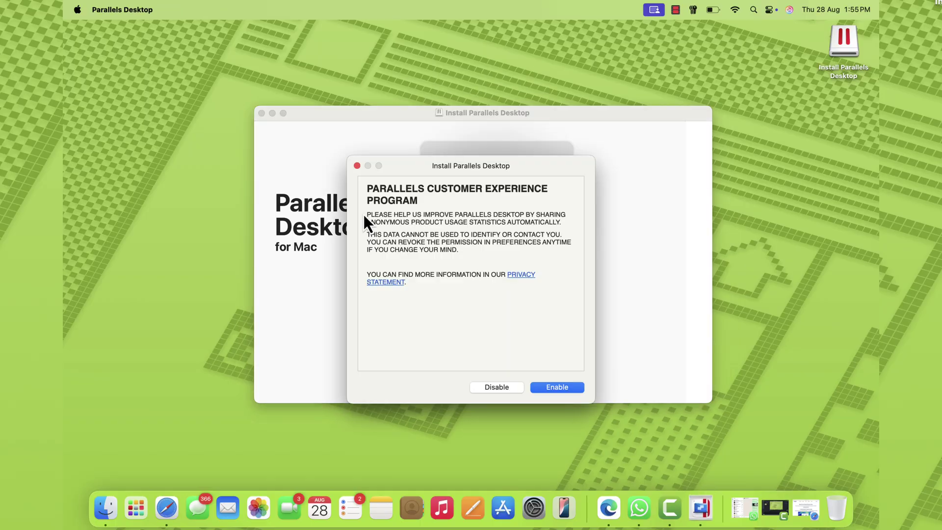
pyautogui.click(272, 113)
pyautogui.click(537, 387)
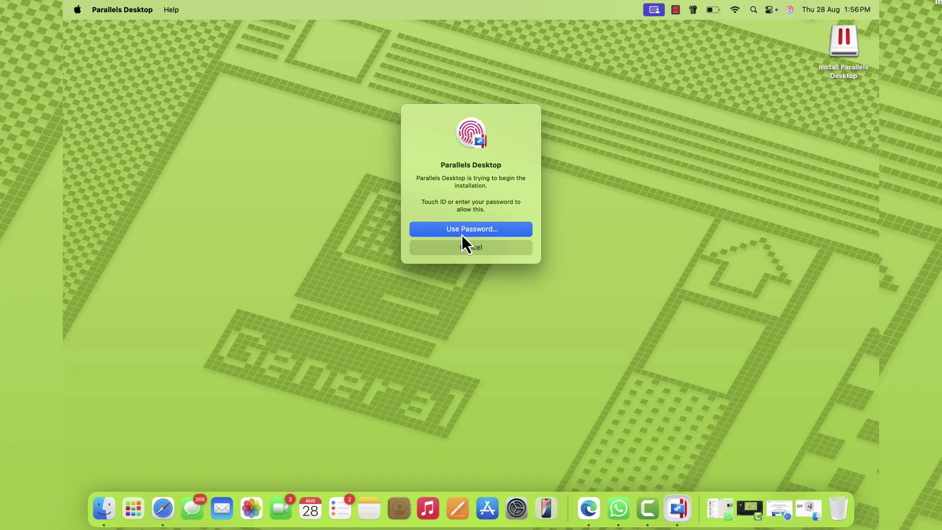
# Step: Authorise the install with the admin password and allow Desktop, Documents and Downloads access
pyautogui.click(466, 231)
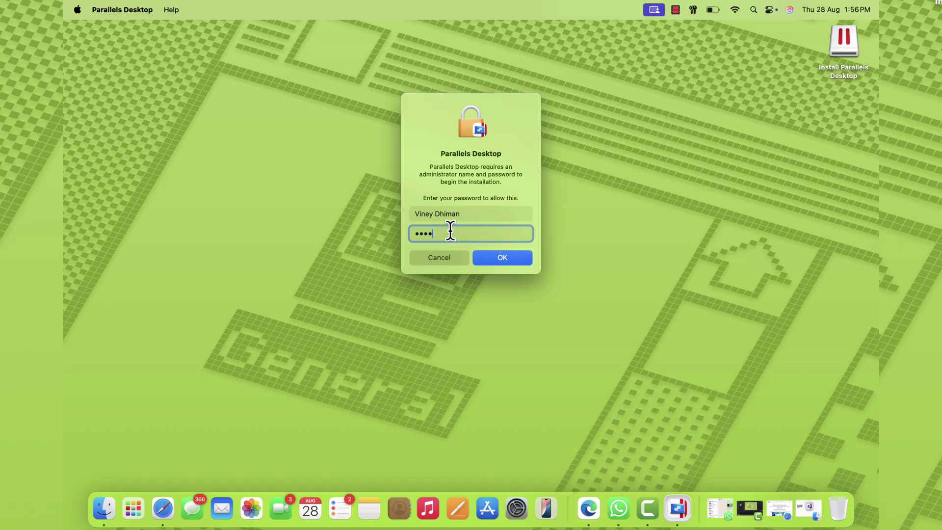
pyautogui.press('Return')
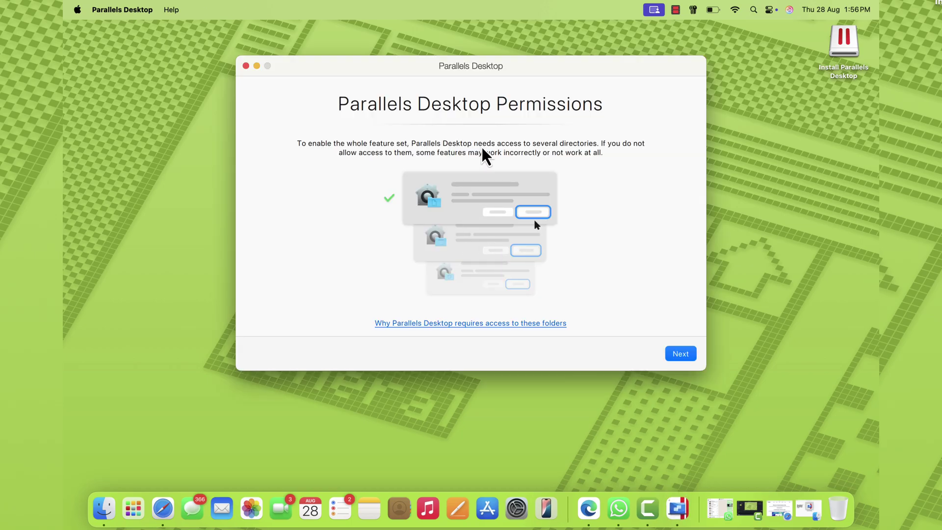
pyautogui.click(680, 354)
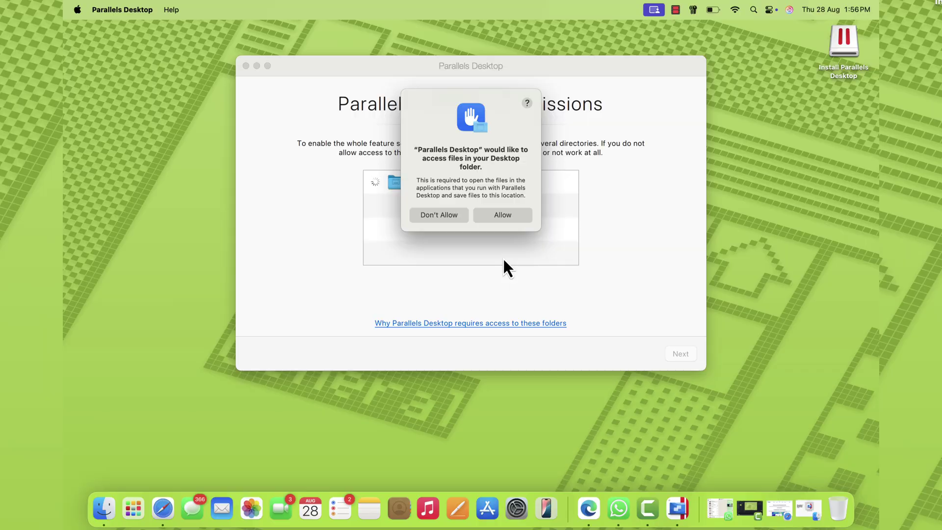
pyautogui.click(501, 215)
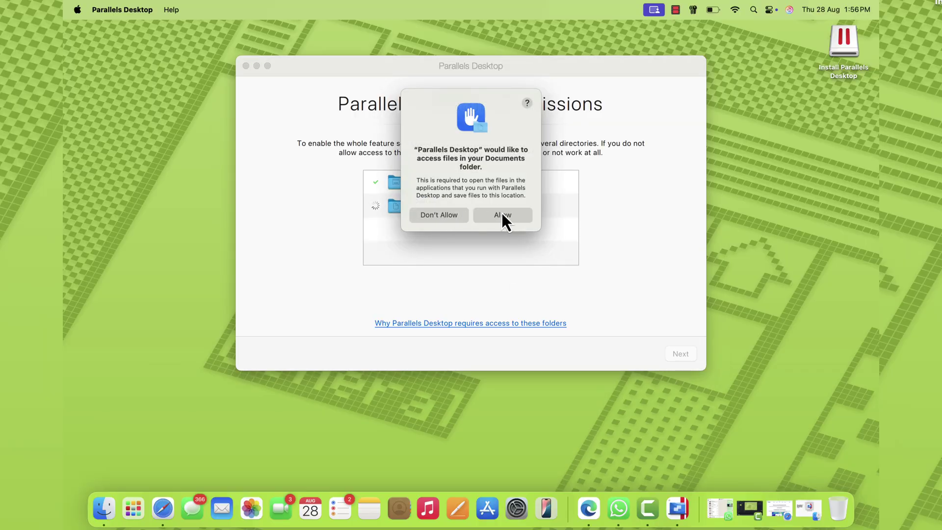
pyautogui.click(502, 214)
pyautogui.click(510, 233)
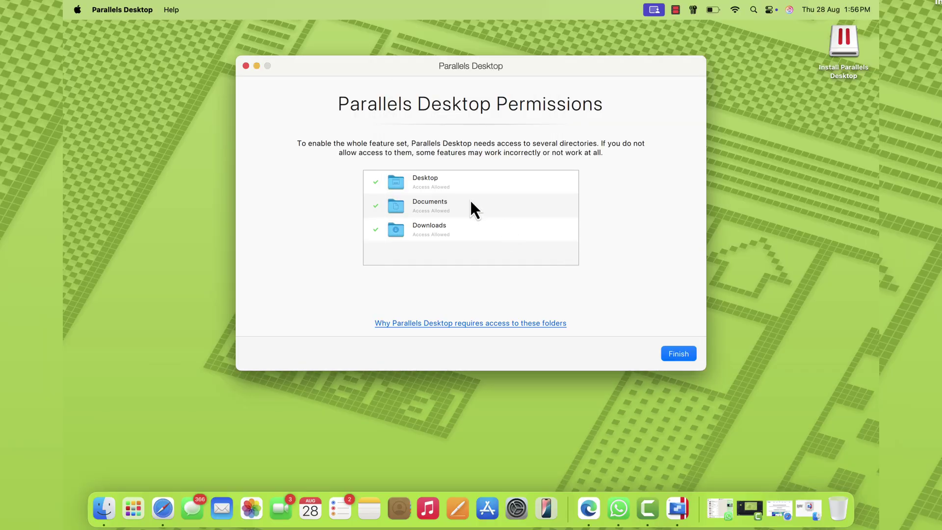
pyautogui.click(680, 356)
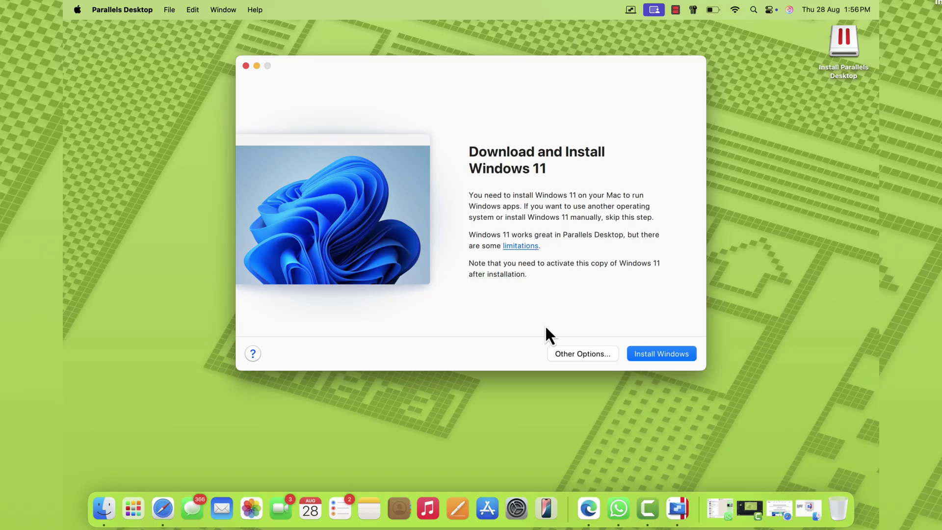
# Step: Choose Get Windows 11 from Microsoft, start installing, and open the Windows 11 limitations article
pyautogui.click(566, 353)
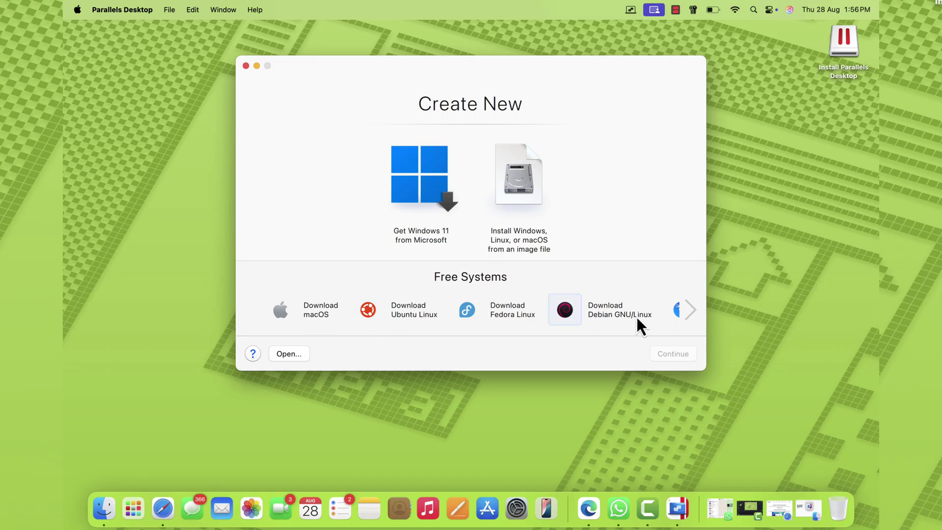
pyautogui.click(437, 196)
pyautogui.click(673, 359)
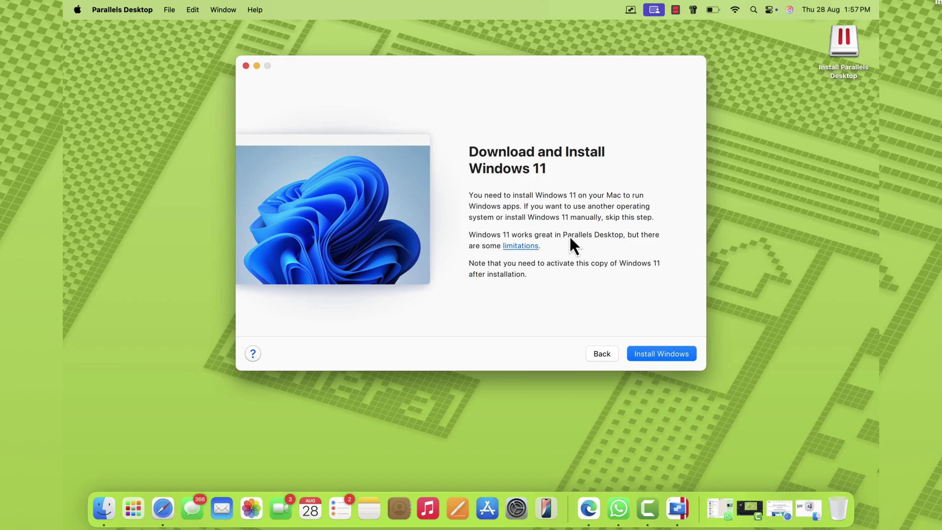
pyautogui.click(646, 356)
pyautogui.click(529, 247)
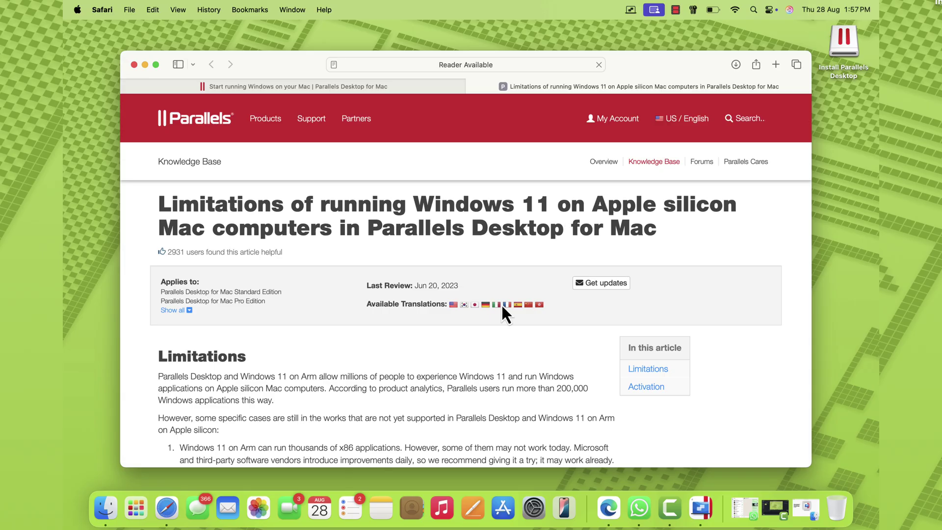
# Step: Scroll through the Knowledge Base article on Windows 11 limitations on Apple silicon Macs
pyautogui.scroll(-2, 494, 311)
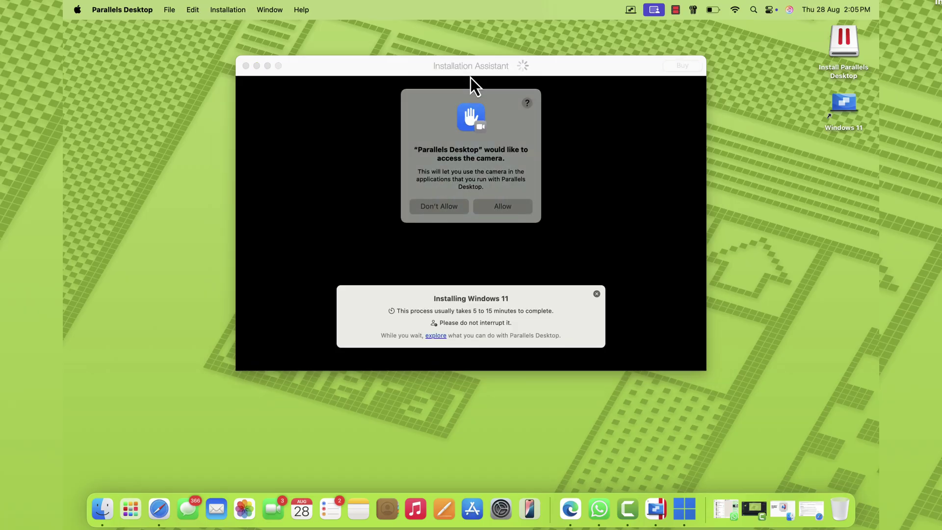
# Step: Allow Parallels Desktop camera and microphone access while Windows 11 installs
pyautogui.click(495, 208)
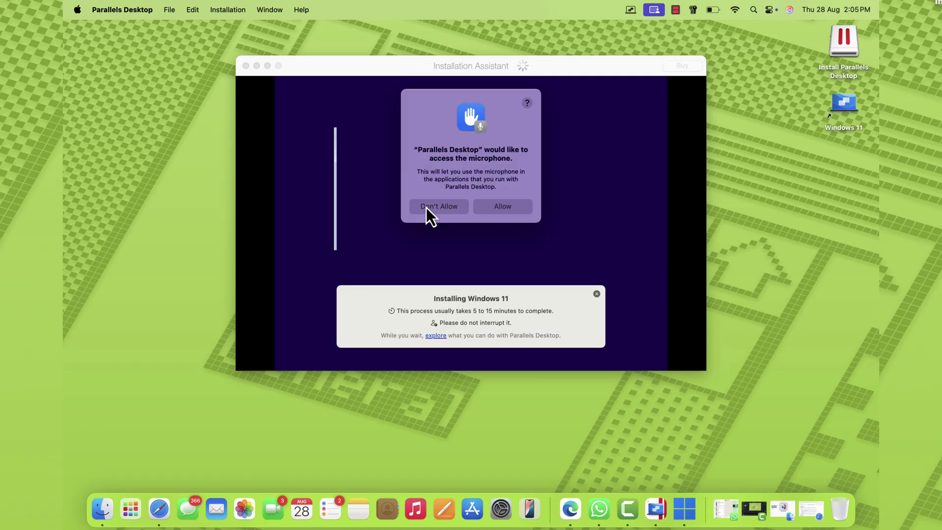
pyautogui.click(499, 211)
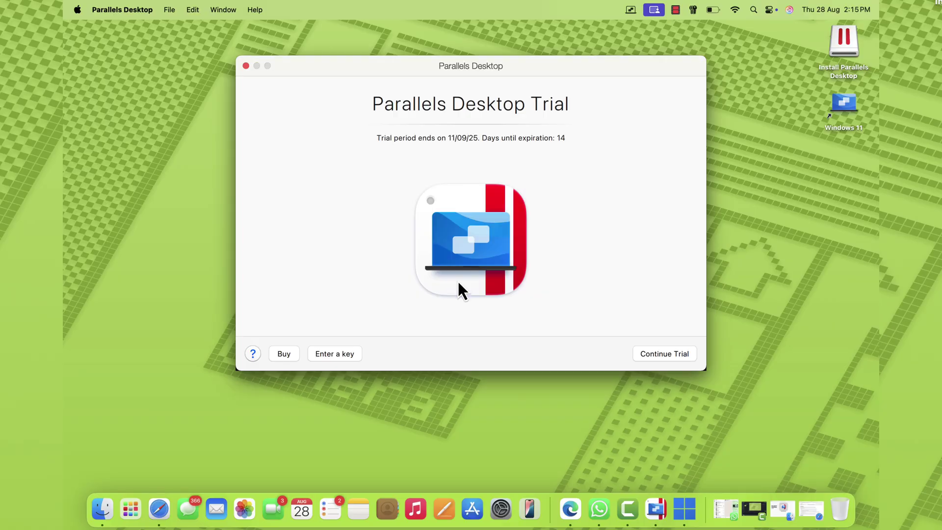
# Step: Continue the trial, allow iCloud Drive and local network access, and pass Installation Complete
pyautogui.click(655, 361)
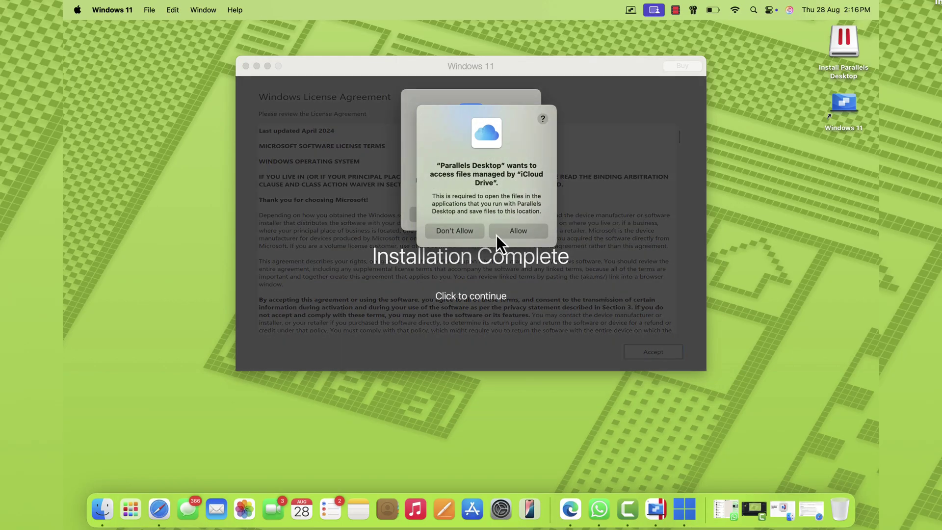
pyautogui.click(510, 234)
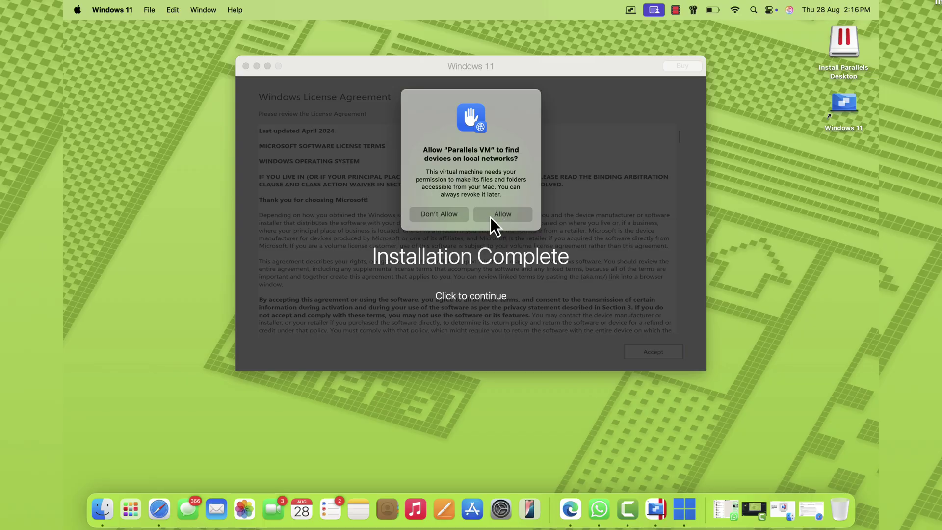
pyautogui.click(490, 217)
pyautogui.click(486, 304)
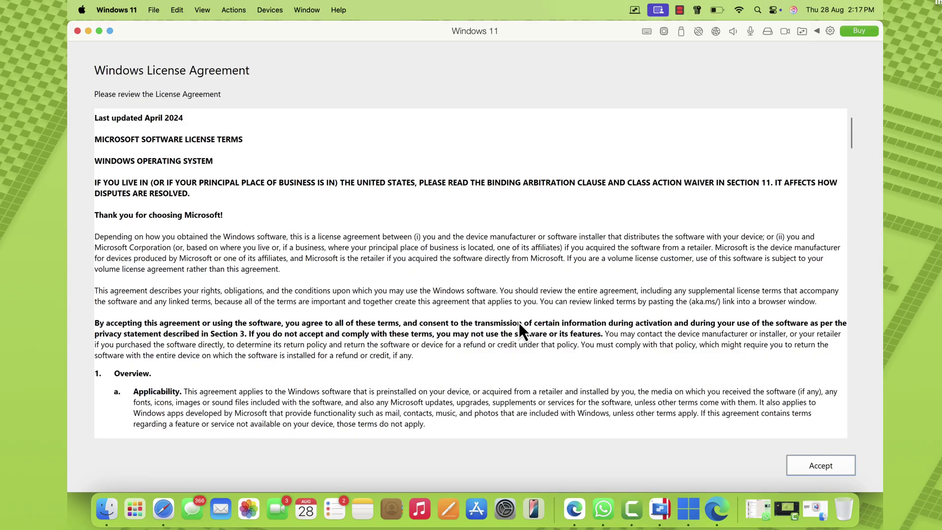
# Step: Dismiss the license agreement, then un-maximize and close the Installation Finished Edge window
pyautogui.click(837, 466)
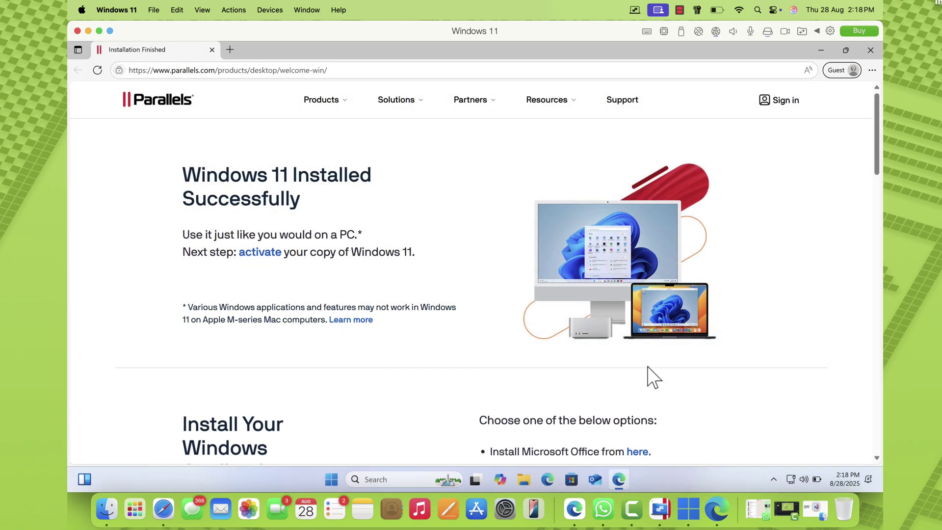
pyautogui.moveTo(96, 55); pyautogui.dragTo(230, 94)
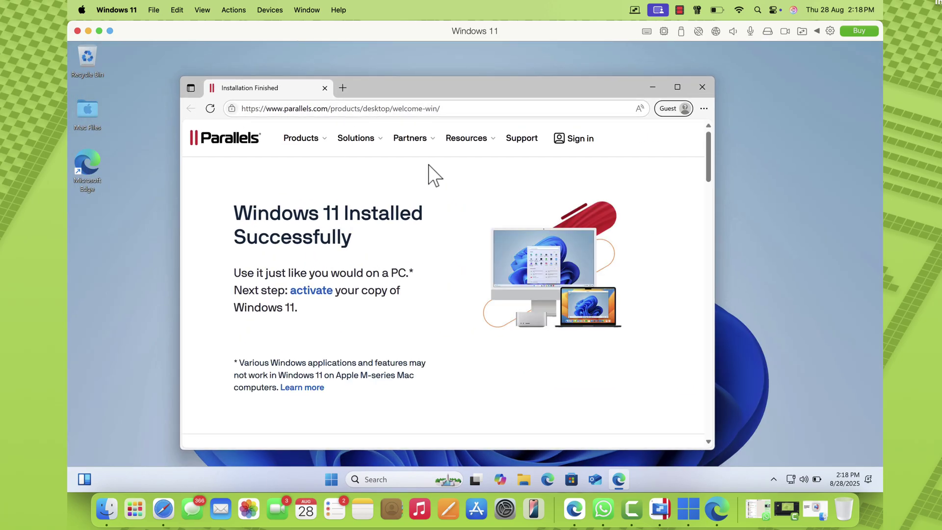
pyautogui.click(702, 87)
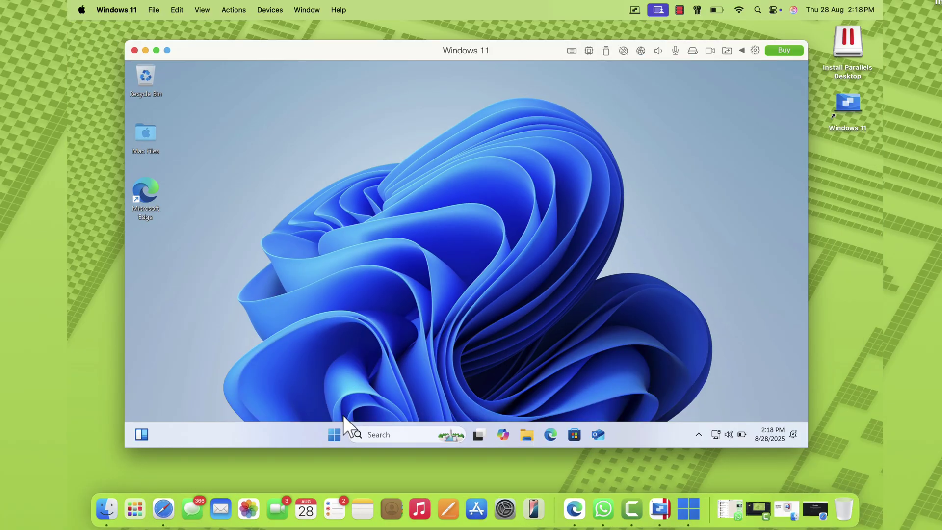
# Step: Open Settings from Start, decline the product-key UAC prompt, and close the activation dialog
pyautogui.click(335, 434)
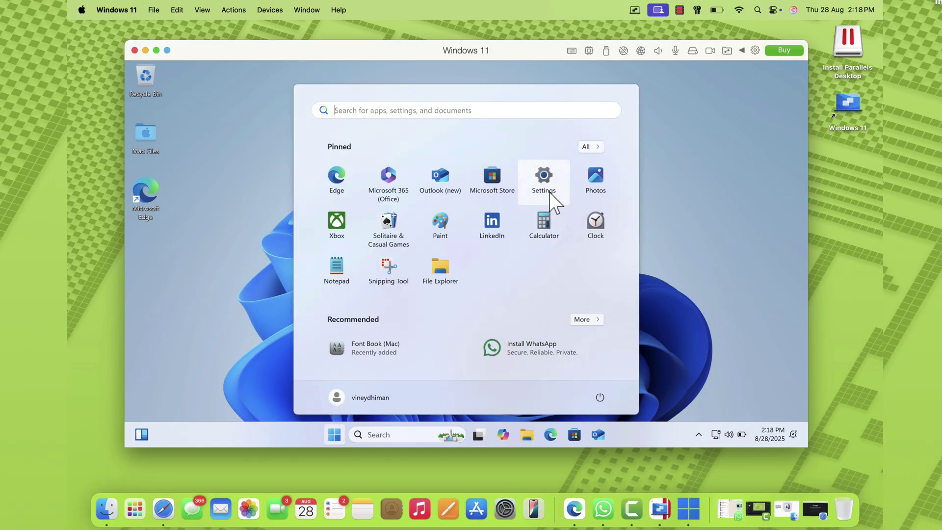
pyautogui.click(544, 188)
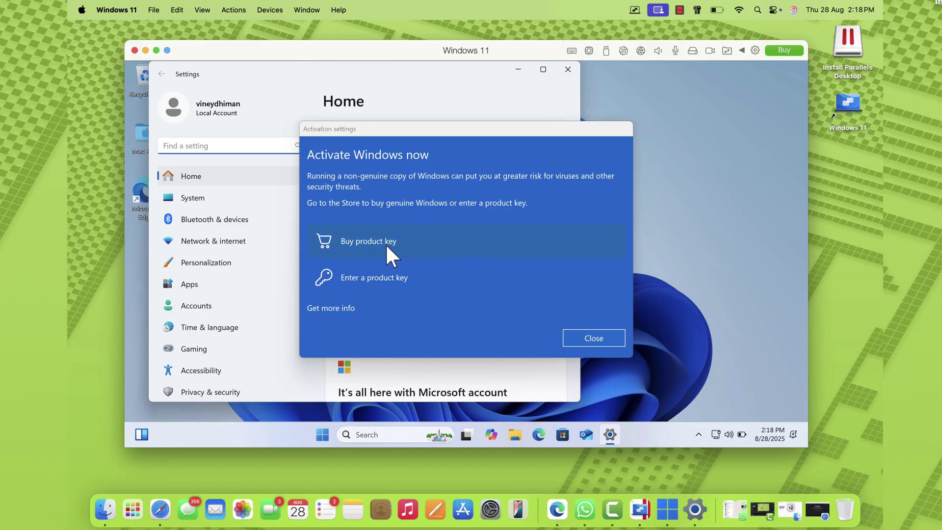
pyautogui.click(385, 282)
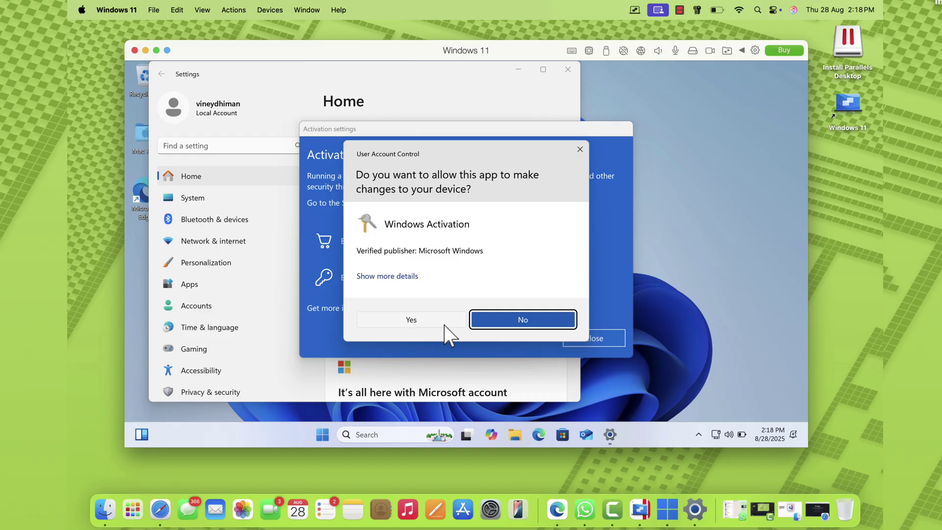
pyautogui.click(579, 150)
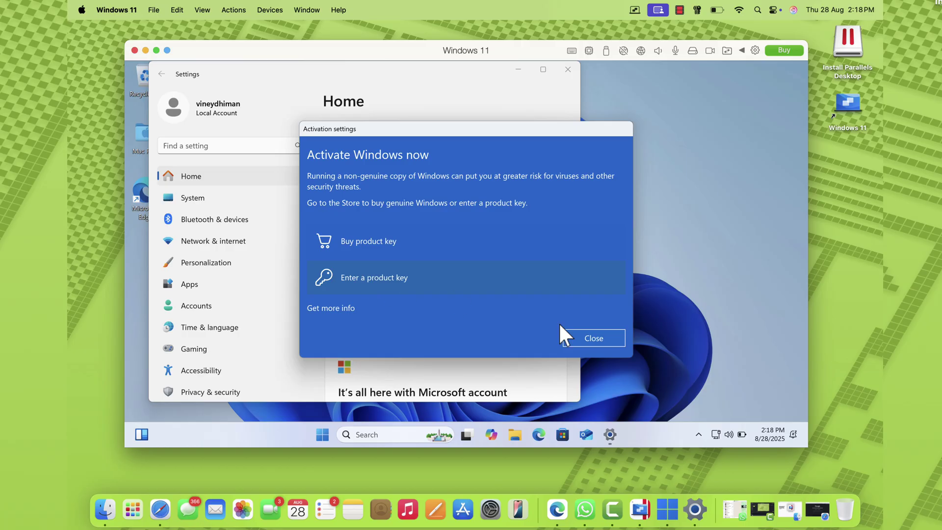
pyautogui.click(591, 337)
# Step: Maximize Settings and review System > About: Apple Silicon 3.07 GHz, 6.00 GB RAM, Windows 11 Pro 24H2
pyautogui.click(541, 73)
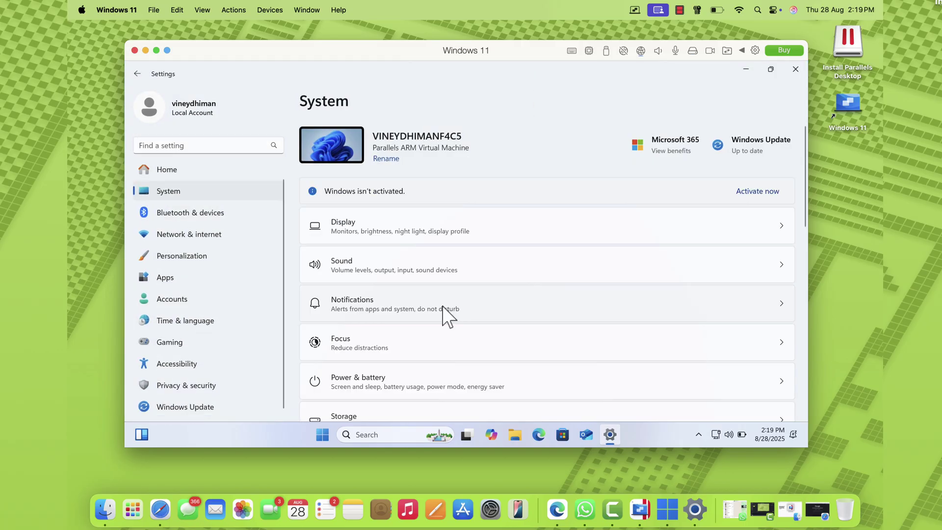
pyautogui.scroll(-10, 448, 316)
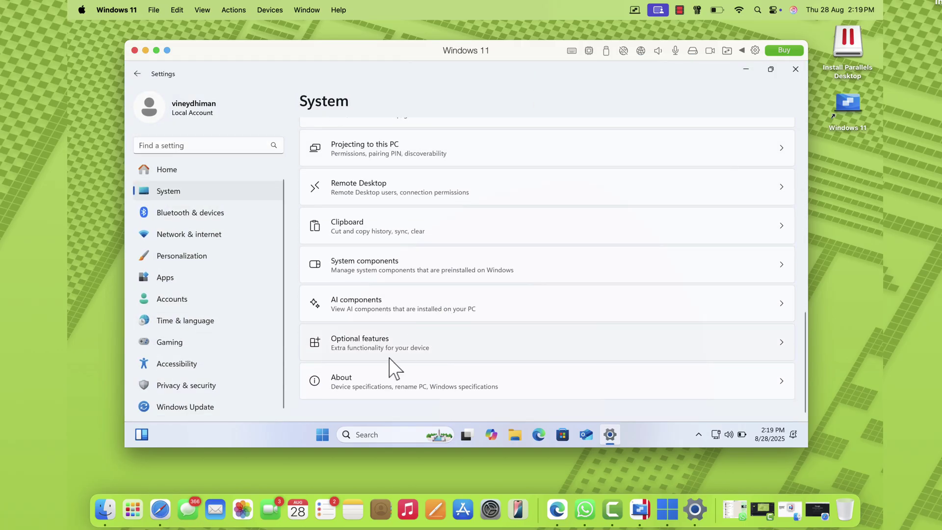
pyautogui.click(404, 378)
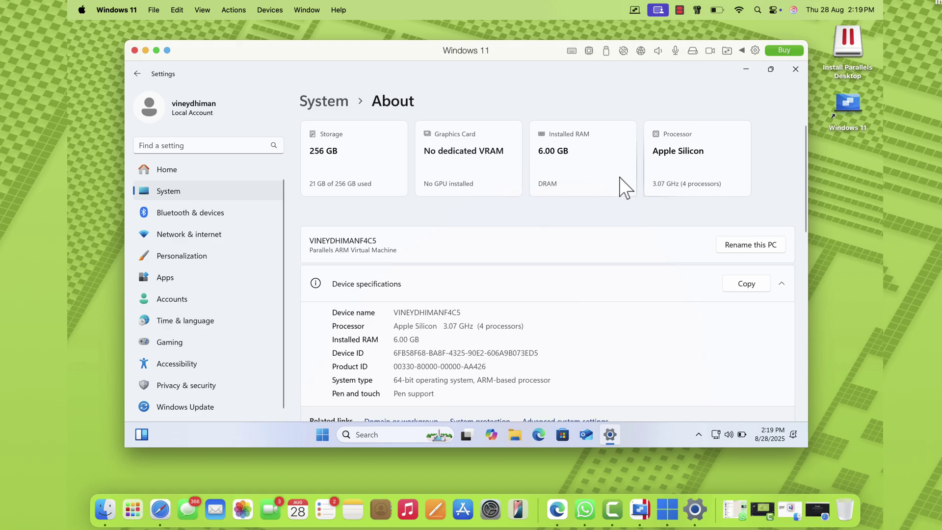
pyautogui.scroll(-3, 490, 234)
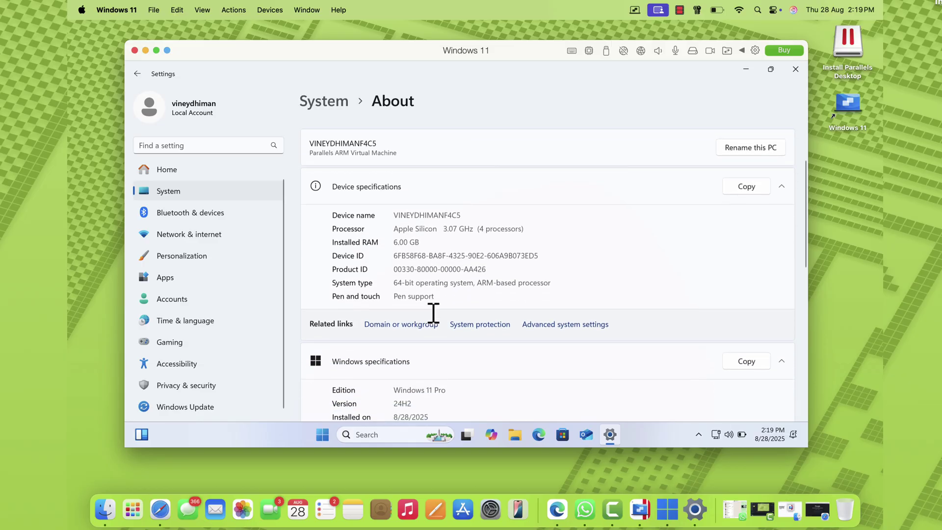
pyautogui.scroll(-3, 433, 313)
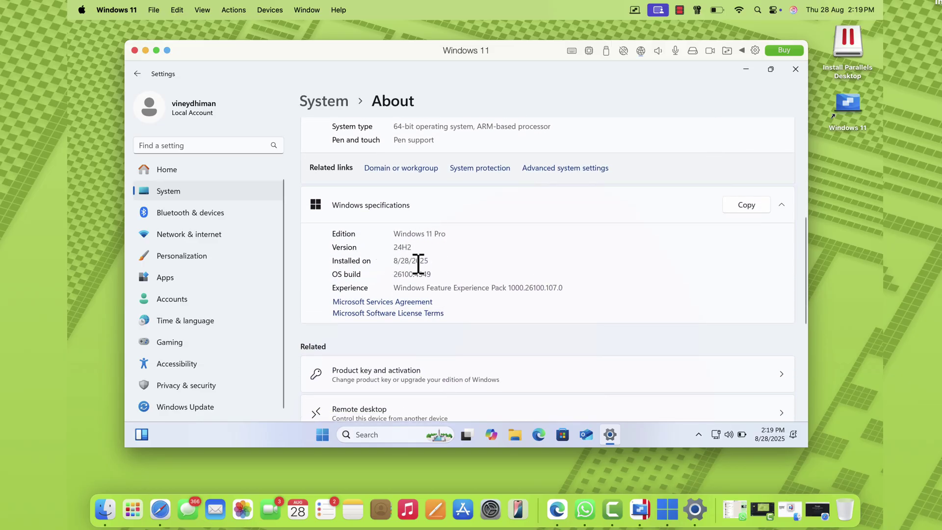
pyautogui.scroll(-3, 461, 280)
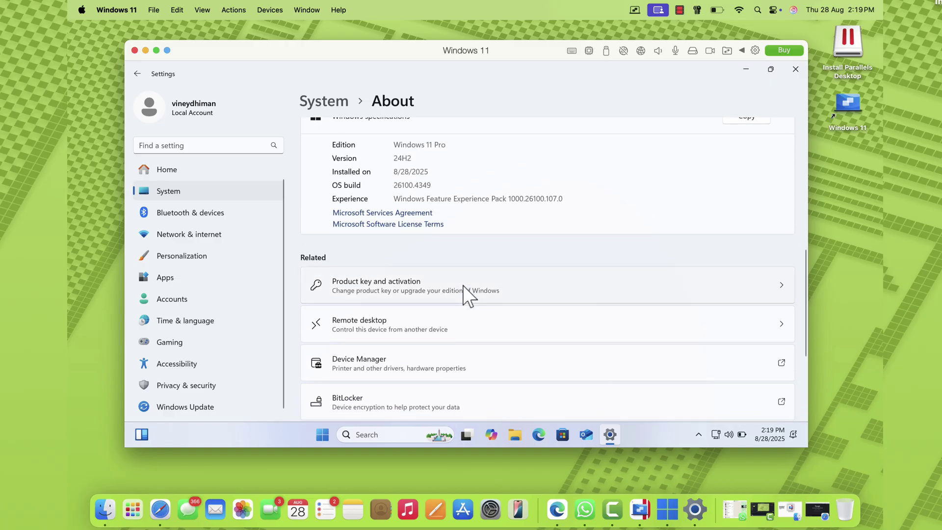
pyautogui.scroll(6, 464, 285)
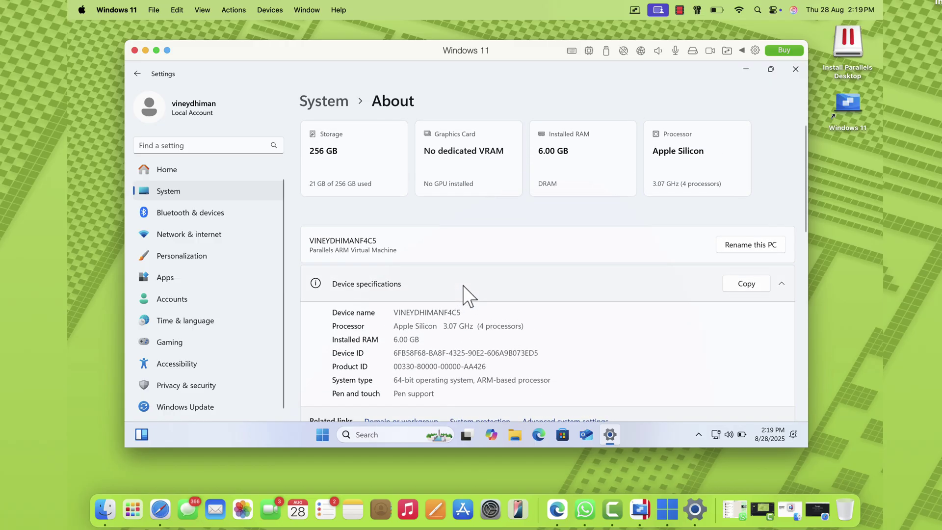
pyautogui.scroll(-1, 467, 295)
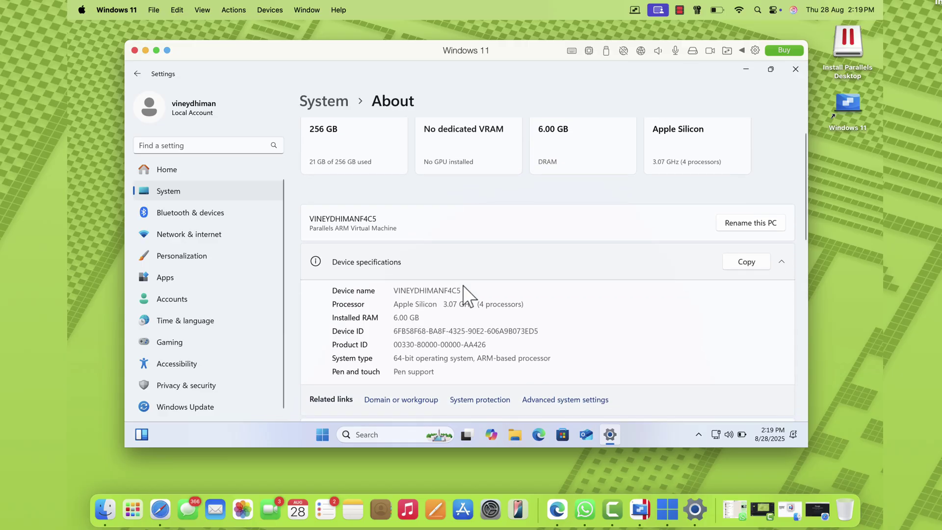
# Step: Check Windows Update so the four available updates start downloading, then hide Settings with Win+D
pyautogui.click(241, 406)
pyautogui.click(722, 156)
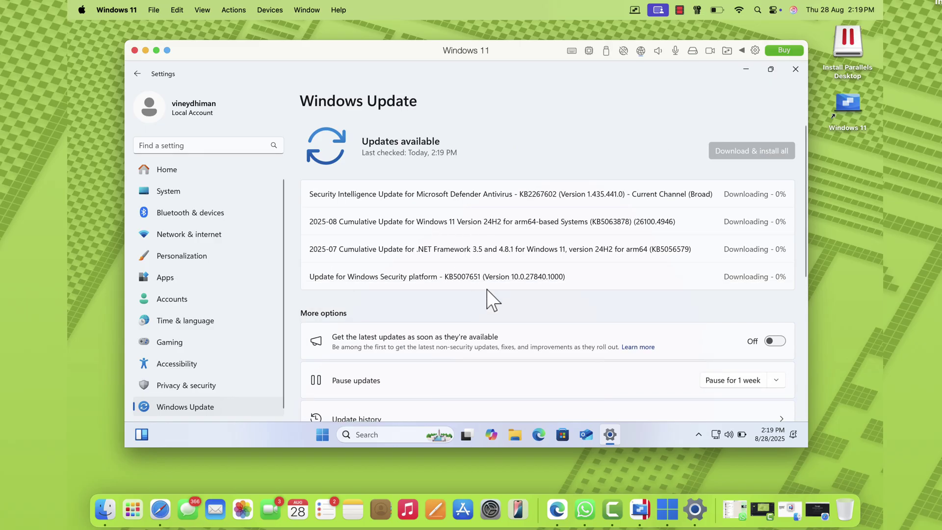
pyautogui.press('super+d')
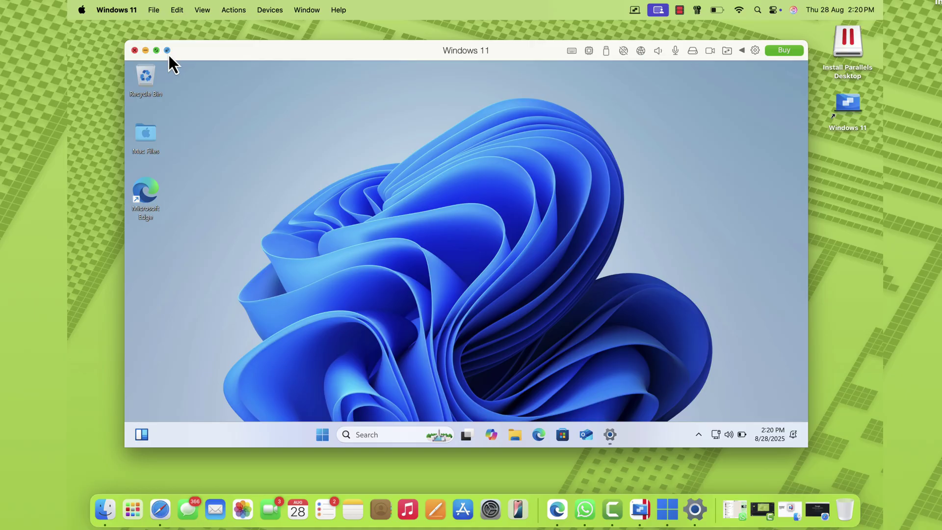
# Step: Switch the Windows 11 VM to Coherence, dismiss the tips dialog, and open the Start menu from the Dock
pyautogui.moveTo(169, 55)
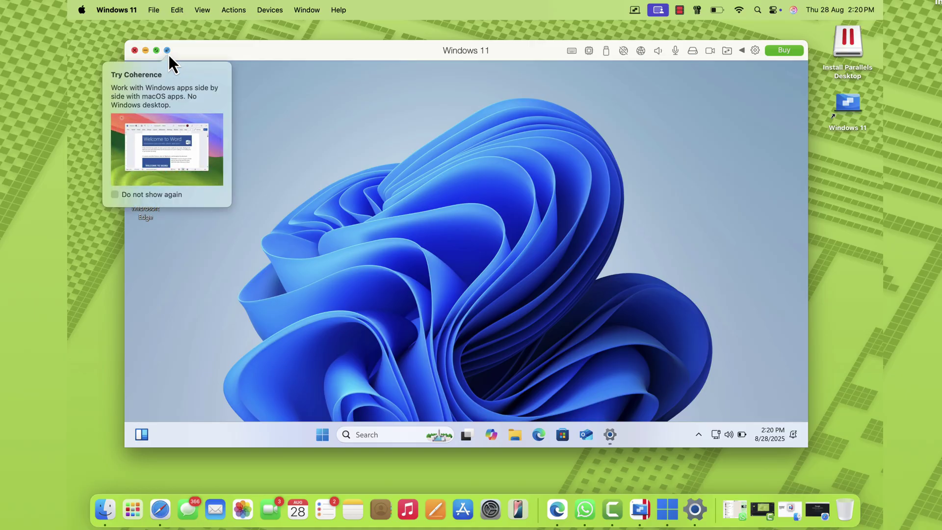
pyautogui.click(168, 50)
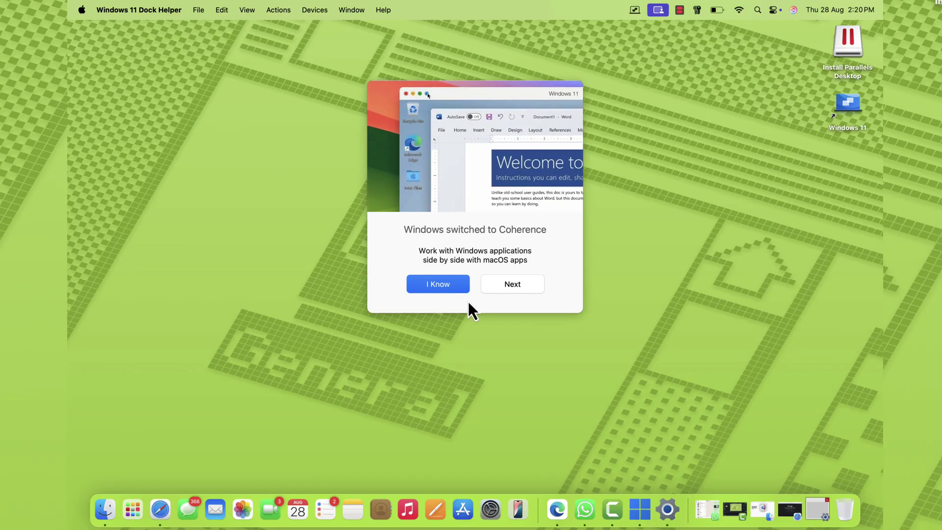
pyautogui.click(516, 287)
pyautogui.click(516, 287)
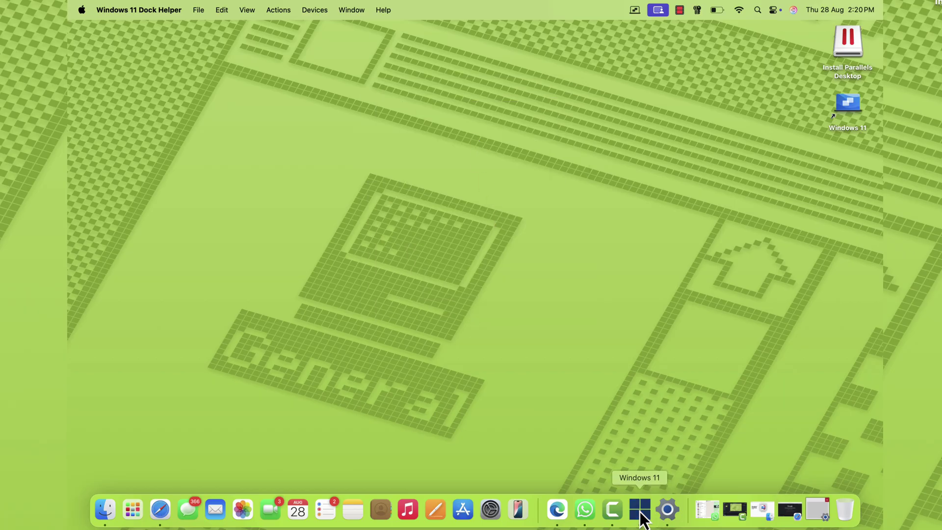
pyautogui.click(640, 511)
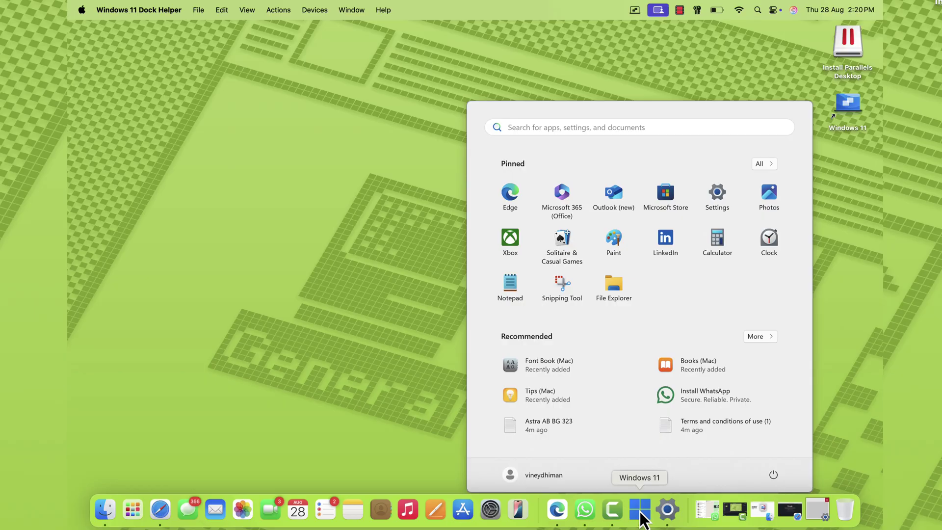
# Step: Exit Coherence from the Windows 11 Dock icon's View menu, returning Windows to its VM window
pyautogui.click(658, 511)
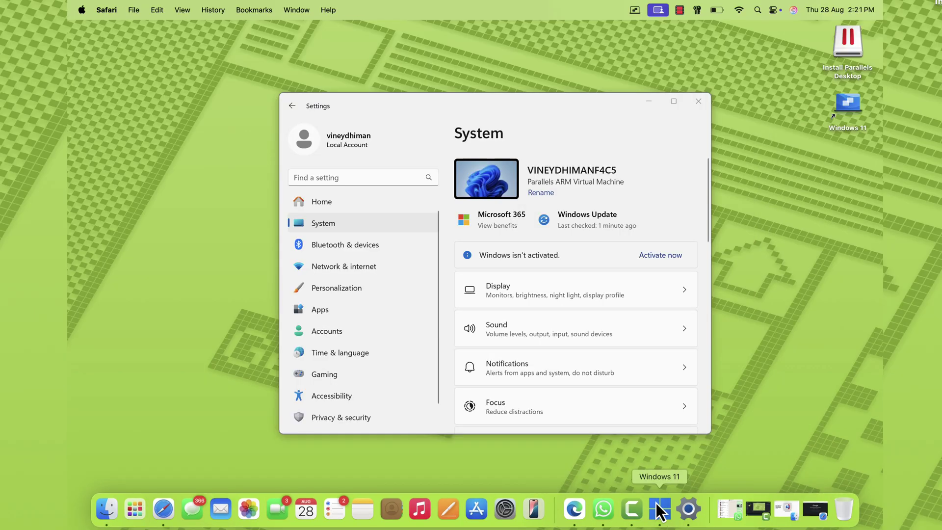
pyautogui.rightClick(657, 511)
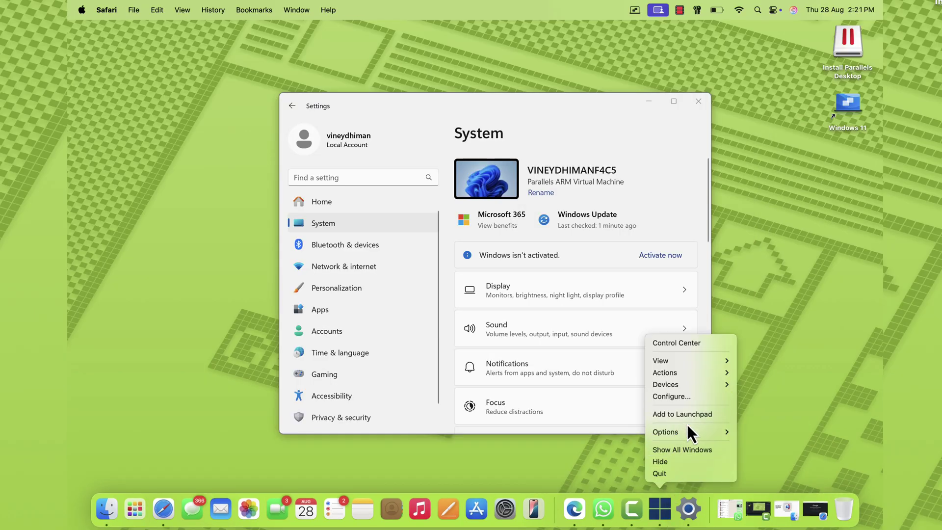
pyautogui.moveTo(690, 360)
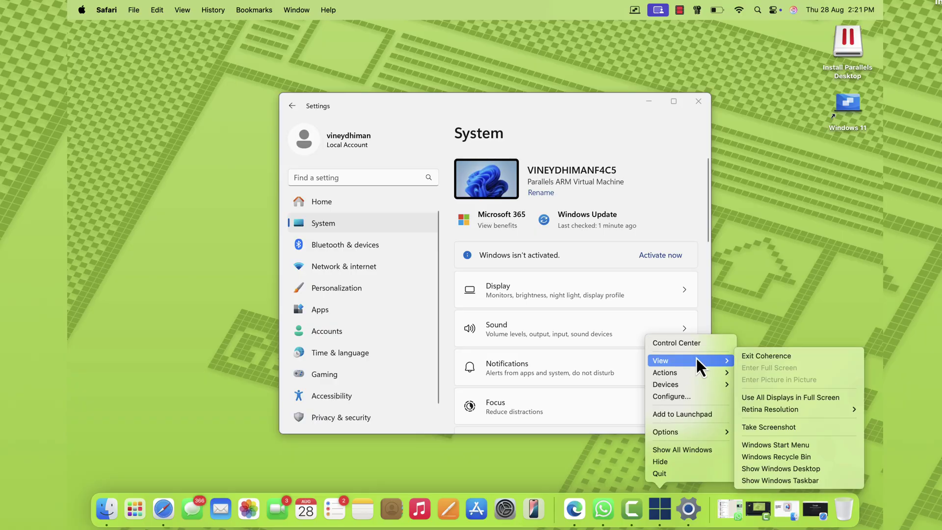
pyautogui.click(755, 360)
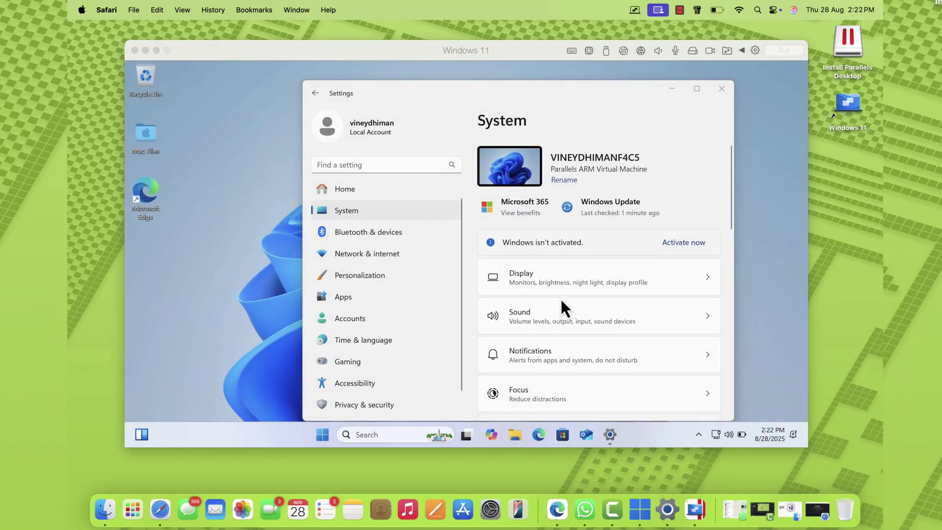
# Step: Scroll the parallels.com pricing page to the Standard ₹4,874, Pro ₹5,849 and Business ₹7,312 yearly plans
pyautogui.click(570, 54)
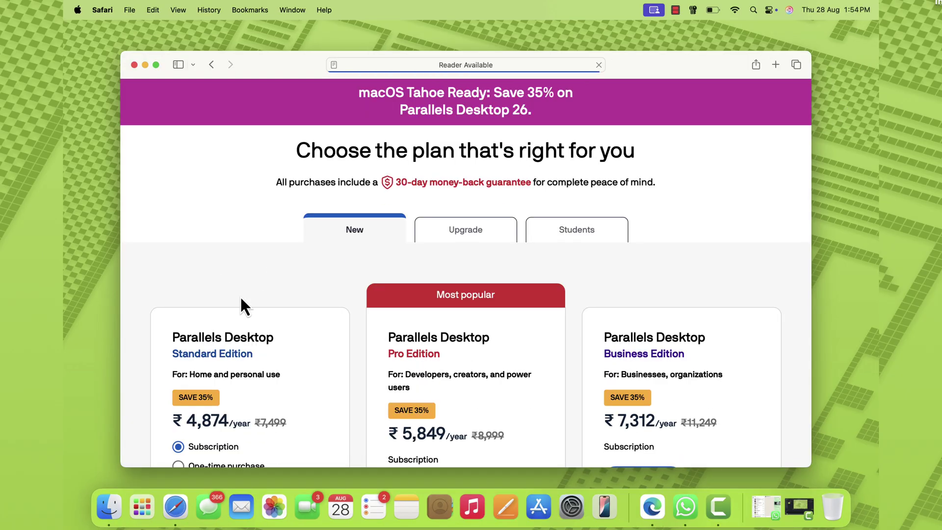
pyautogui.scroll(-5, 241, 300)
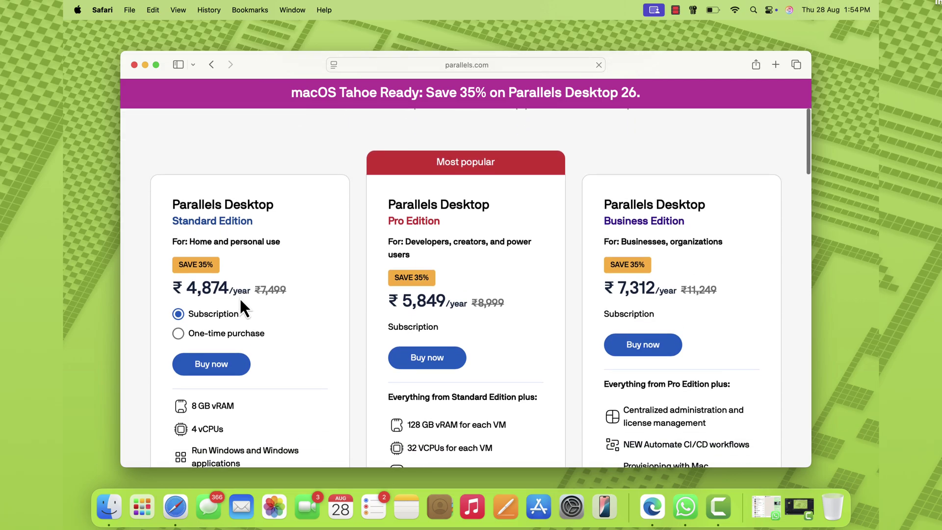
pyautogui.scroll(-1, 239, 297)
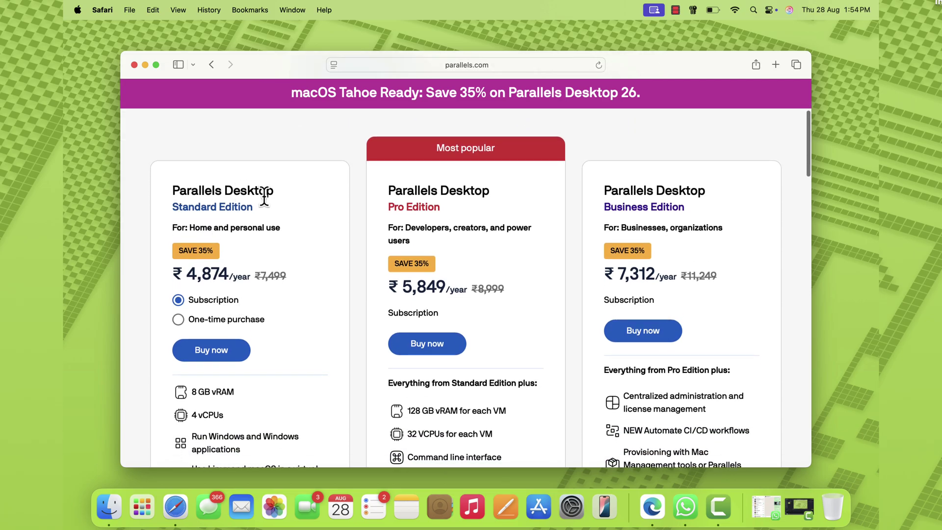